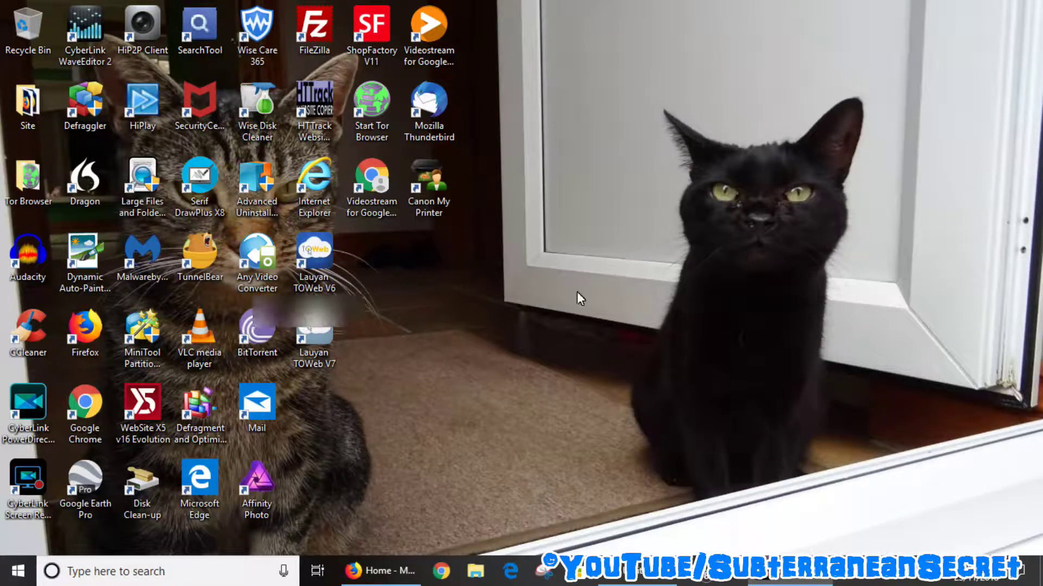
# - Restore the browser showing the router home page and select its 192.168.1.254 address
pyautogui.click(400, 571)
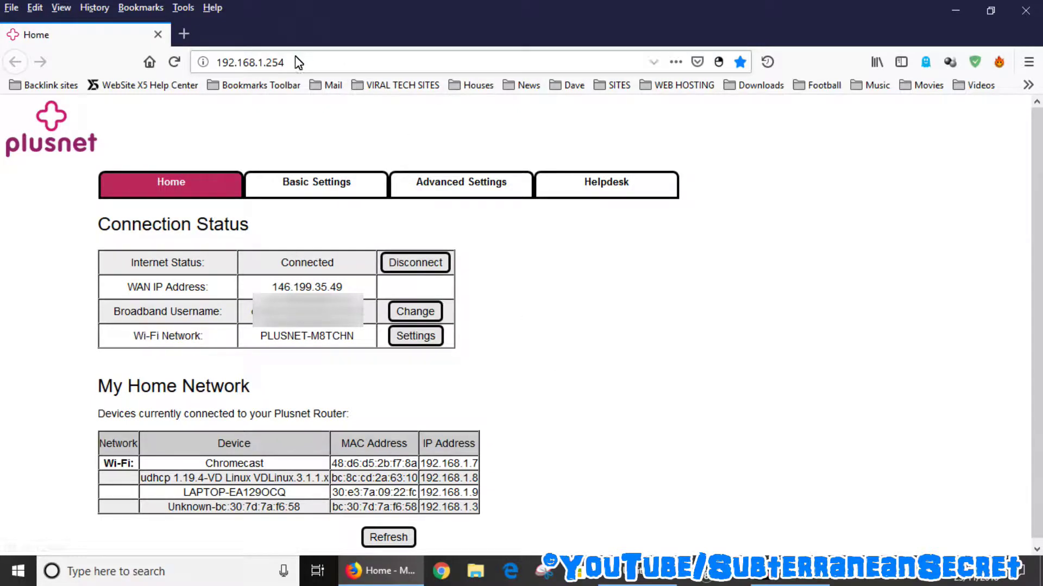
pyautogui.click(324, 64)
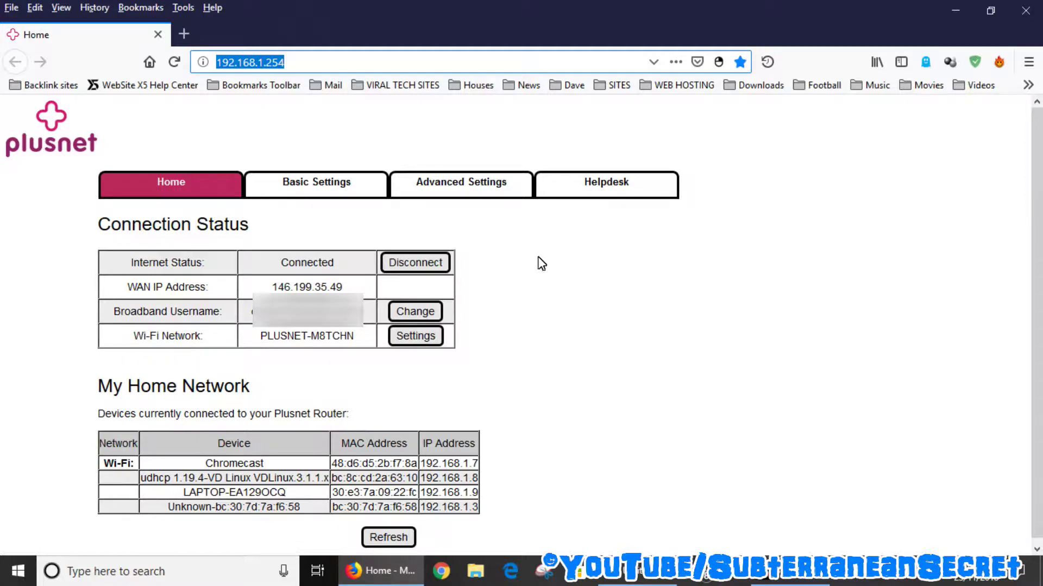
# - Log into Advanced Settings with the admin password from the router's back
pyautogui.click(461, 193)
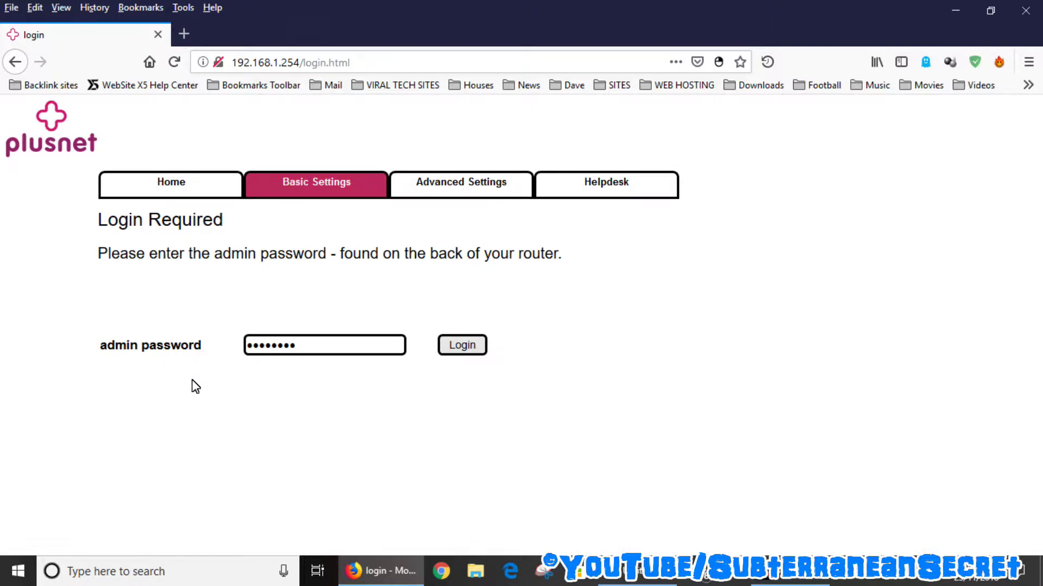
pyautogui.click(464, 352)
pyautogui.press('XF86AudioLowerVolume')
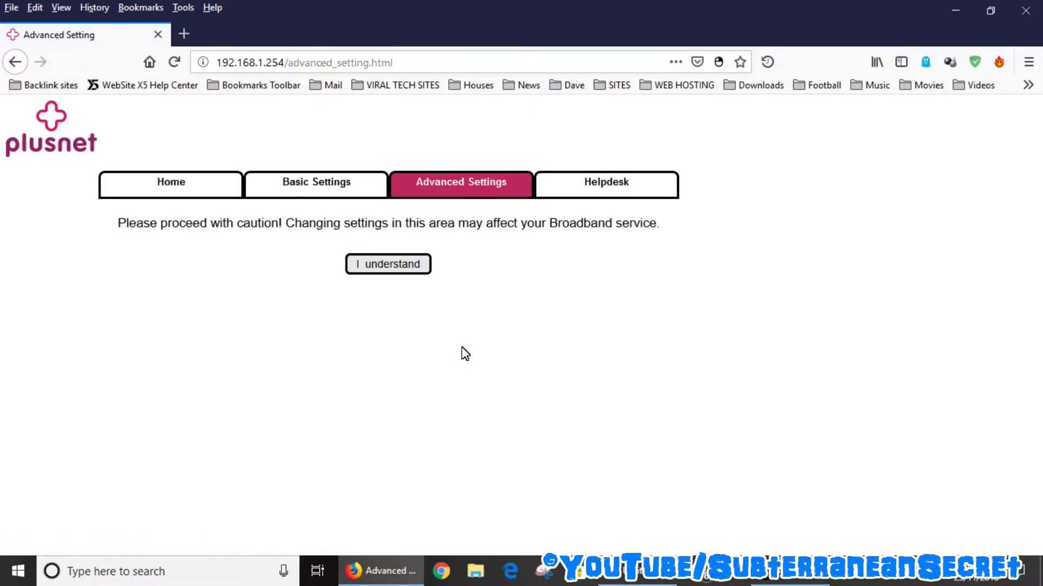
# - Acknowledge the caution notice, then enable and apply the Access Control feature
pyautogui.click(384, 273)
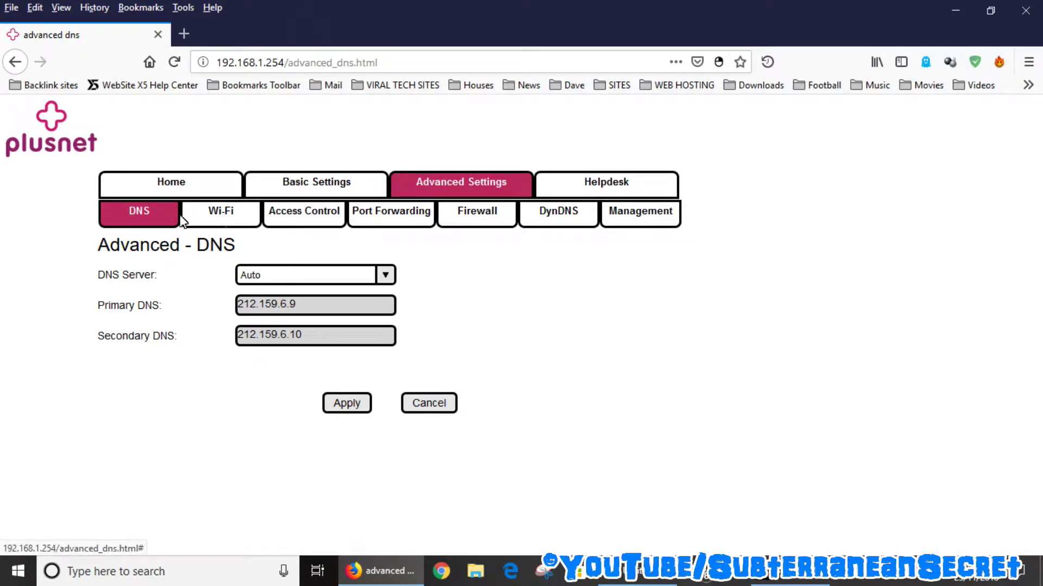
pyautogui.click(298, 218)
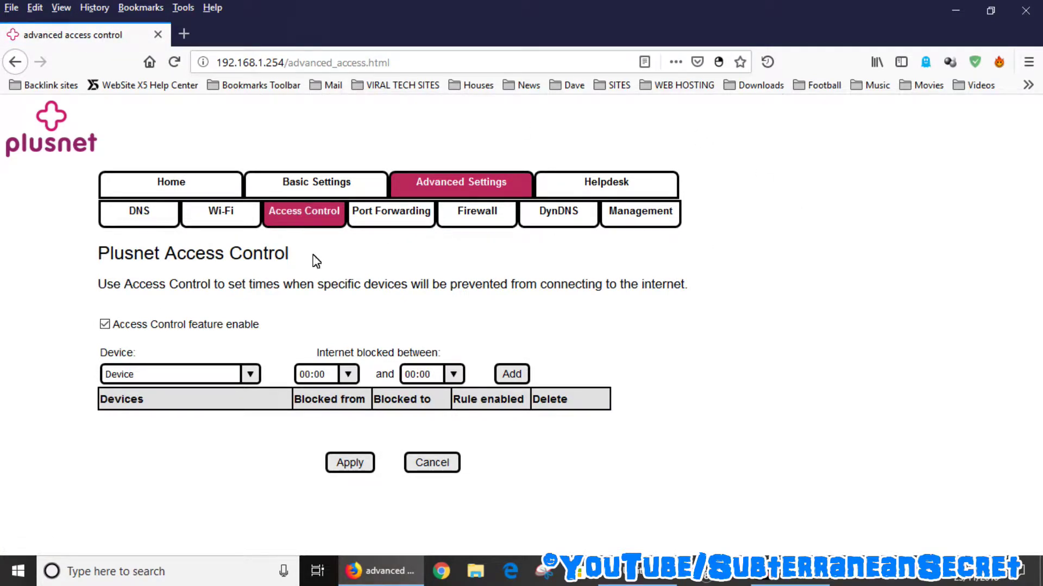
pyautogui.click(104, 327)
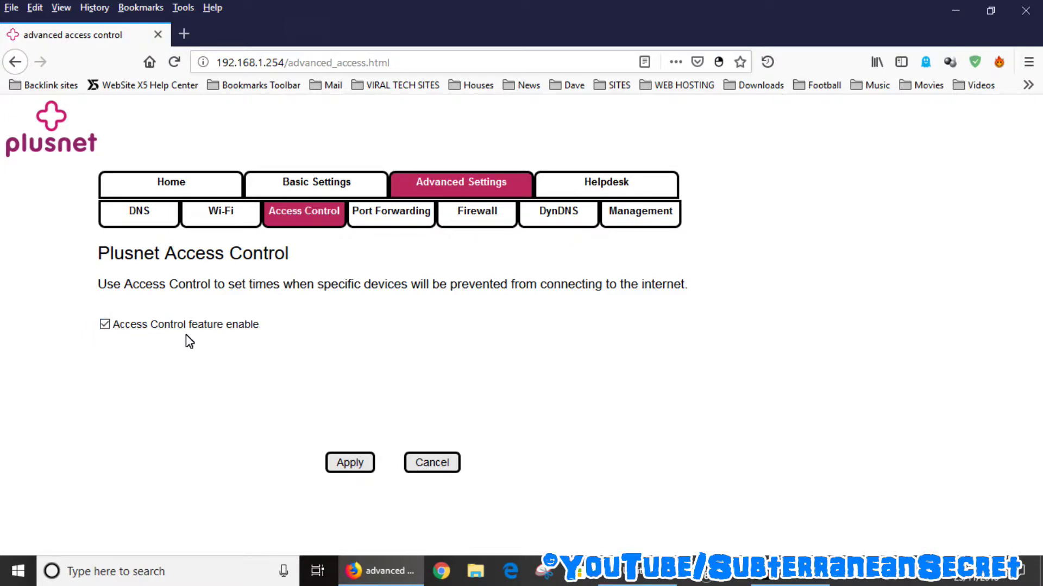
pyautogui.click(357, 459)
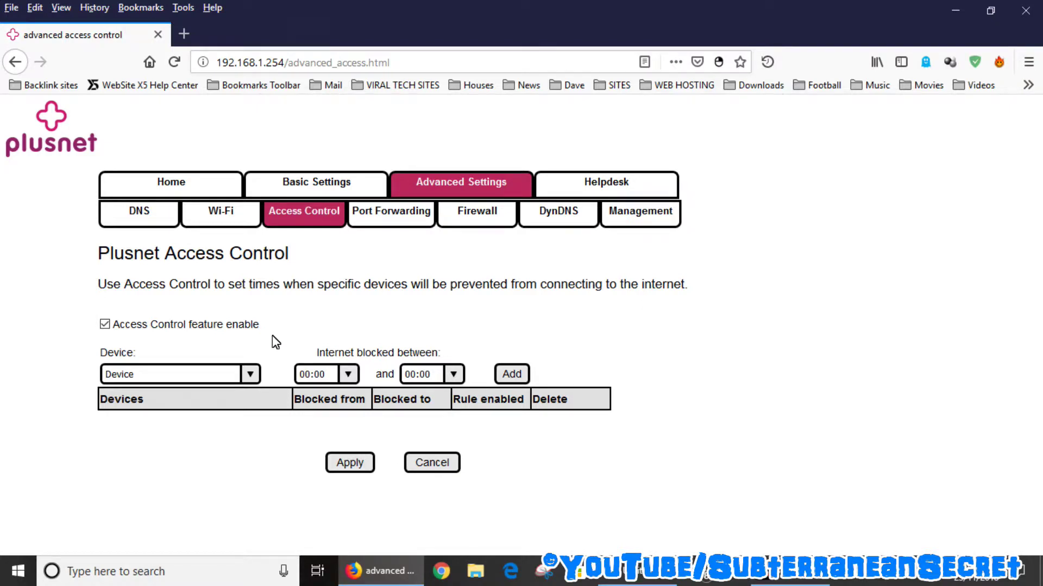
pyautogui.click(251, 377)
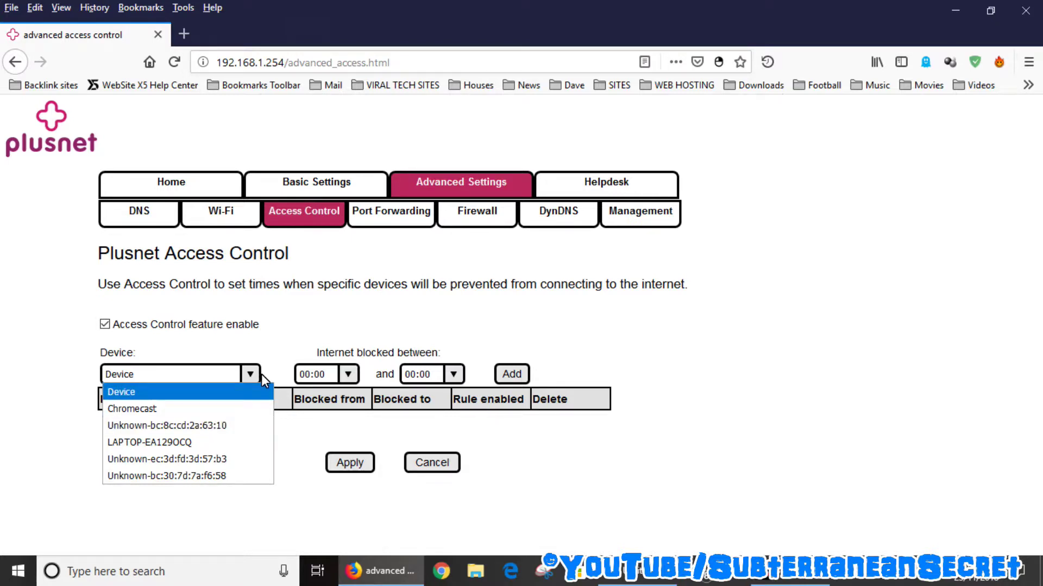
# - Set up a rule for the Chromecast device blocking from 19:00 to 03:00
pyautogui.click(134, 411)
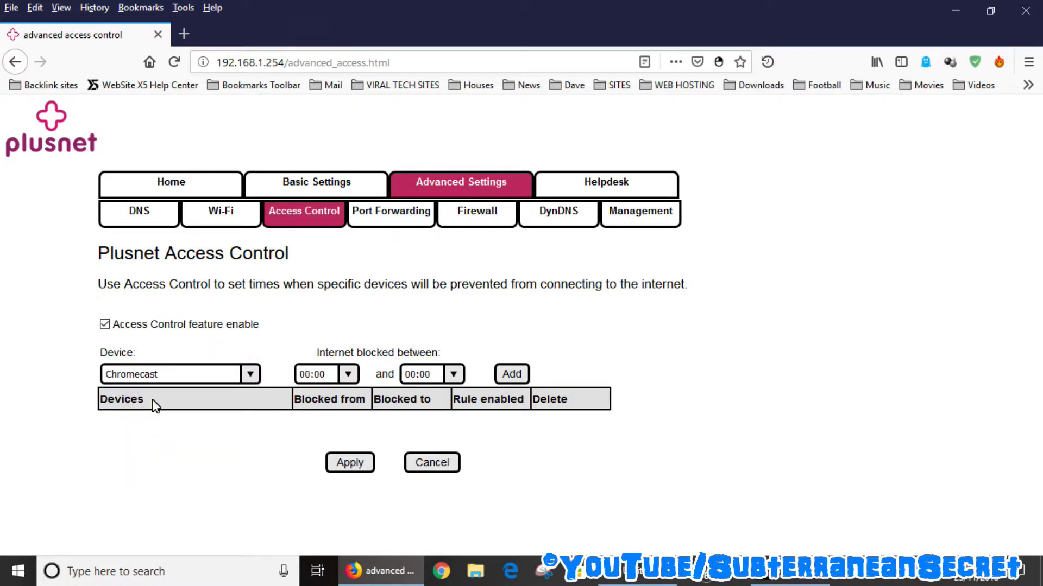
pyautogui.click(348, 374)
pyautogui.scroll(-3, 368, 215)
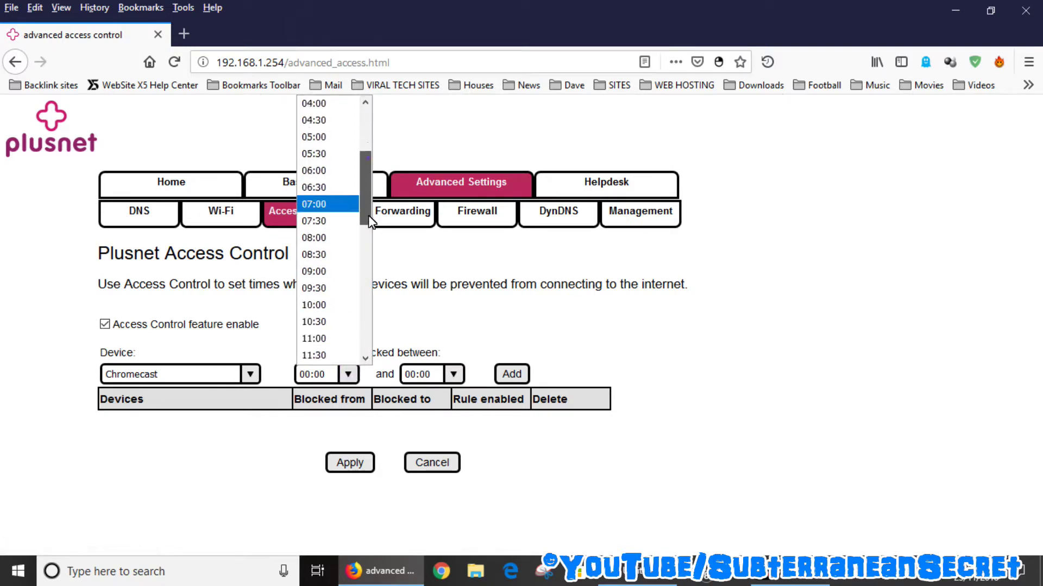
pyautogui.moveTo(368, 215); pyautogui.dragTo(380, 310)
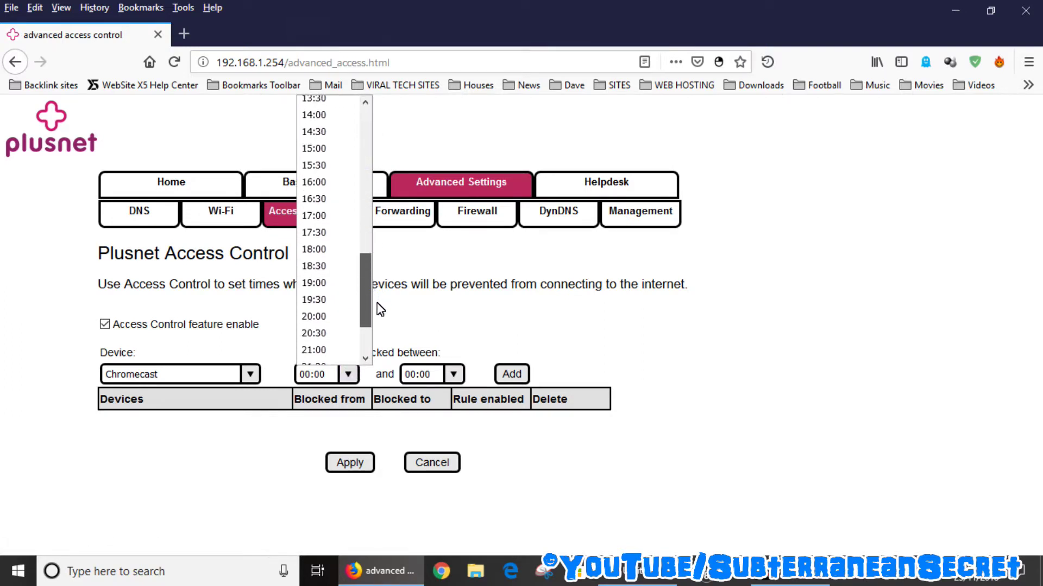
pyautogui.click(330, 283)
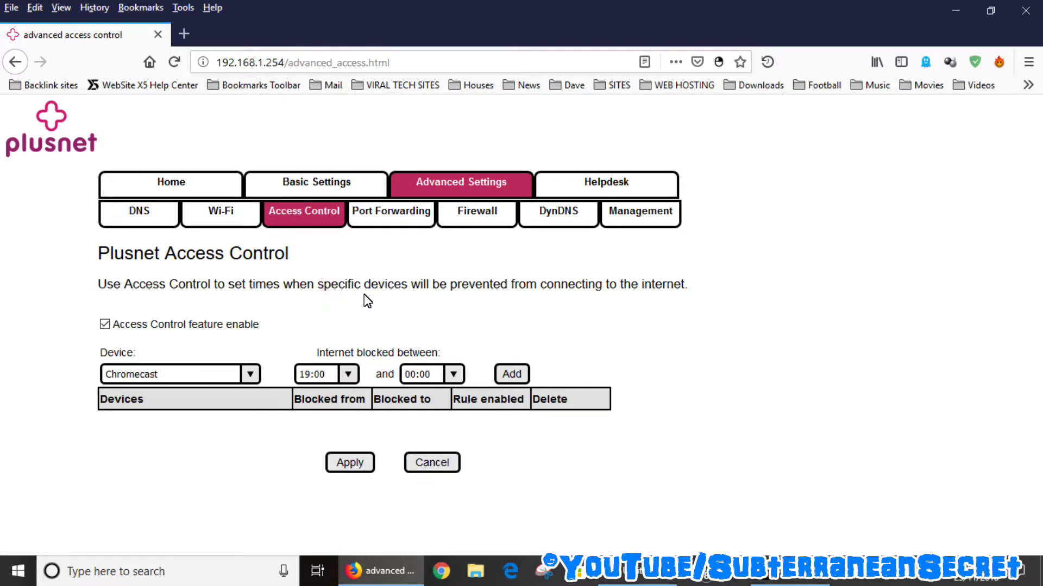
pyautogui.click(452, 374)
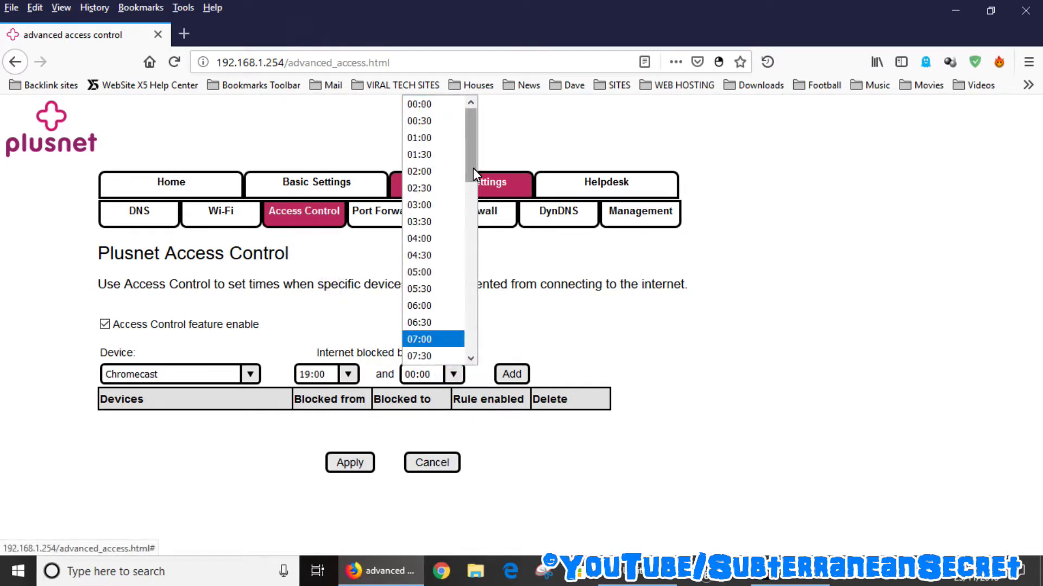
pyautogui.moveTo(473, 169)
pyautogui.mouseDown()
pyautogui.moveTo(473, 253)
pyautogui.moveTo(474, 174)
pyautogui.mouseUp()
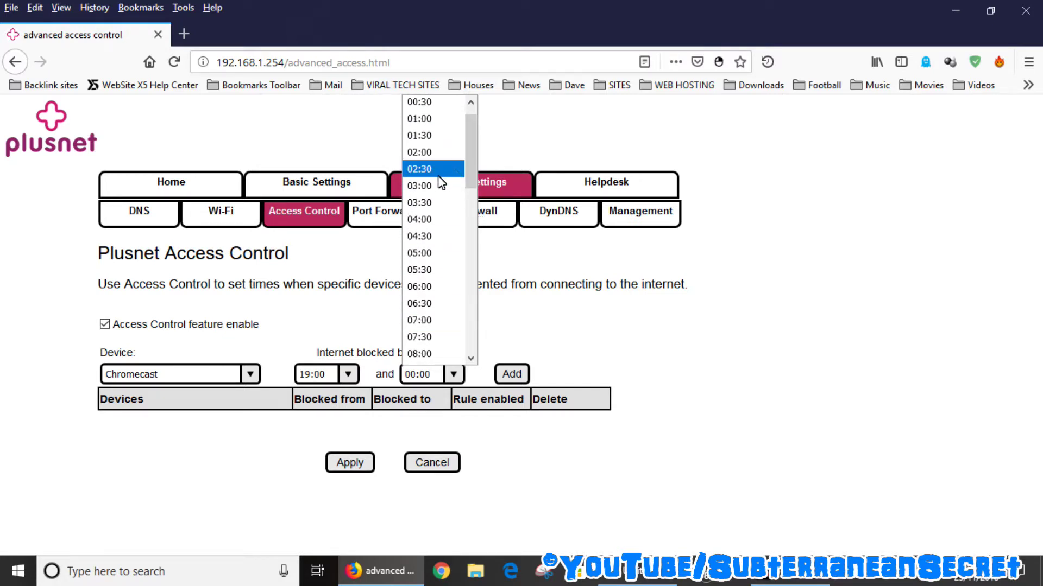
pyautogui.click(438, 186)
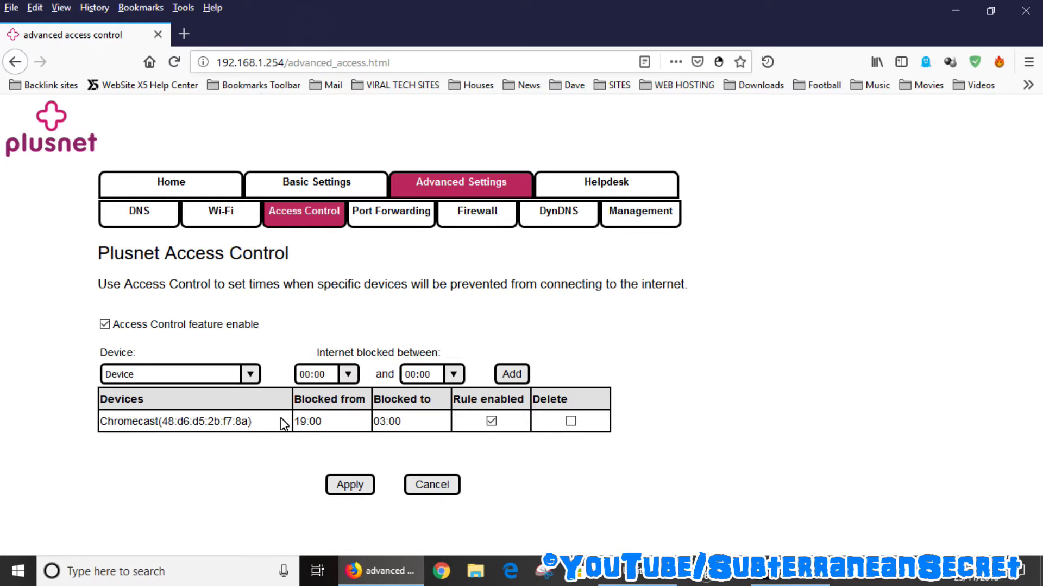
# - Apply the Chromecast 19:00–03:00 block so it stays saved in Access Control
pyautogui.click(357, 485)
pyautogui.press('XF86AudioLowerVolume')
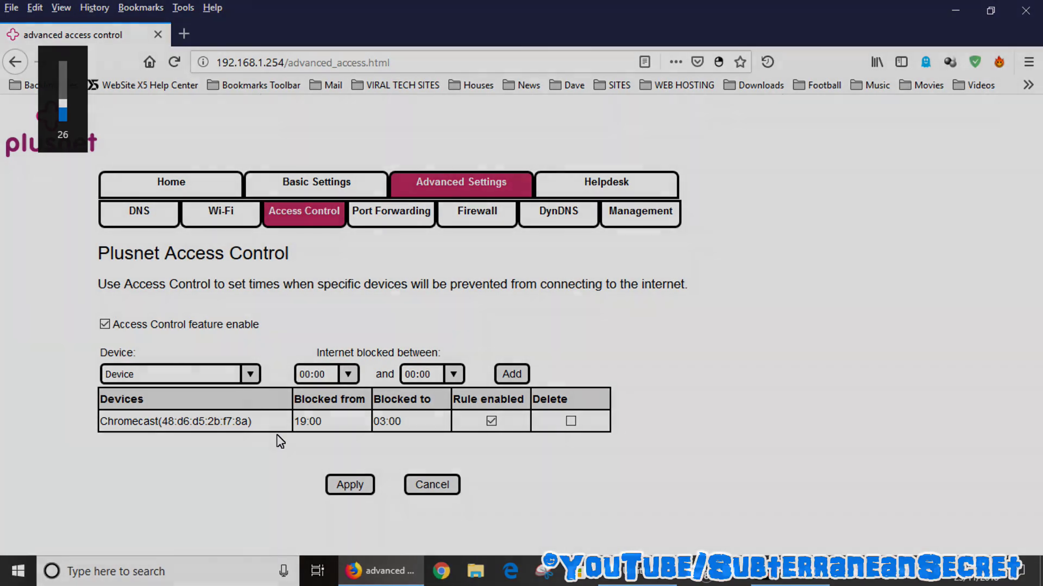